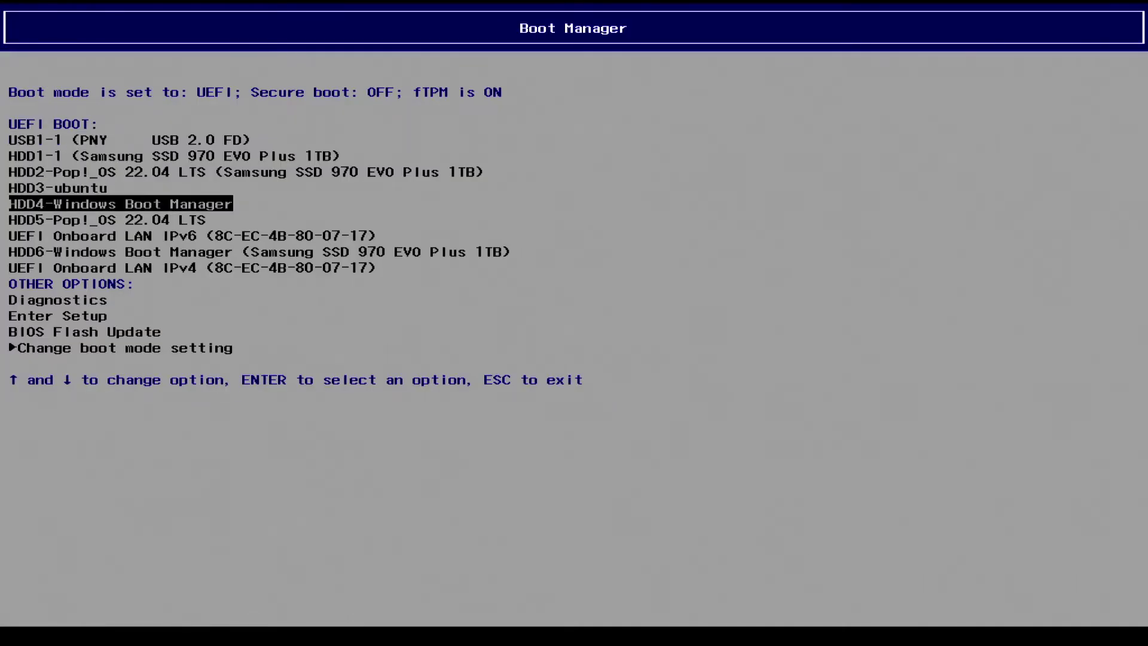
Boot the PNY USB 2.0 FD (USB1-1) from the Dell Boot Manager.
key(Up)
key(Up)
key(Up)
key(Up)
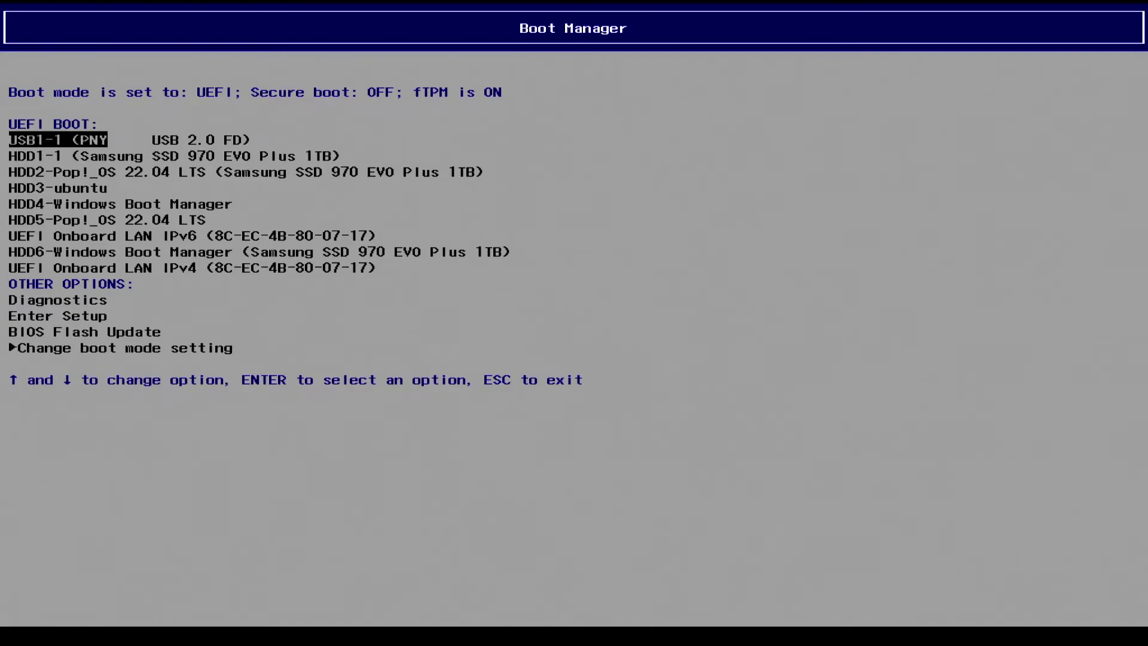
key(Return)
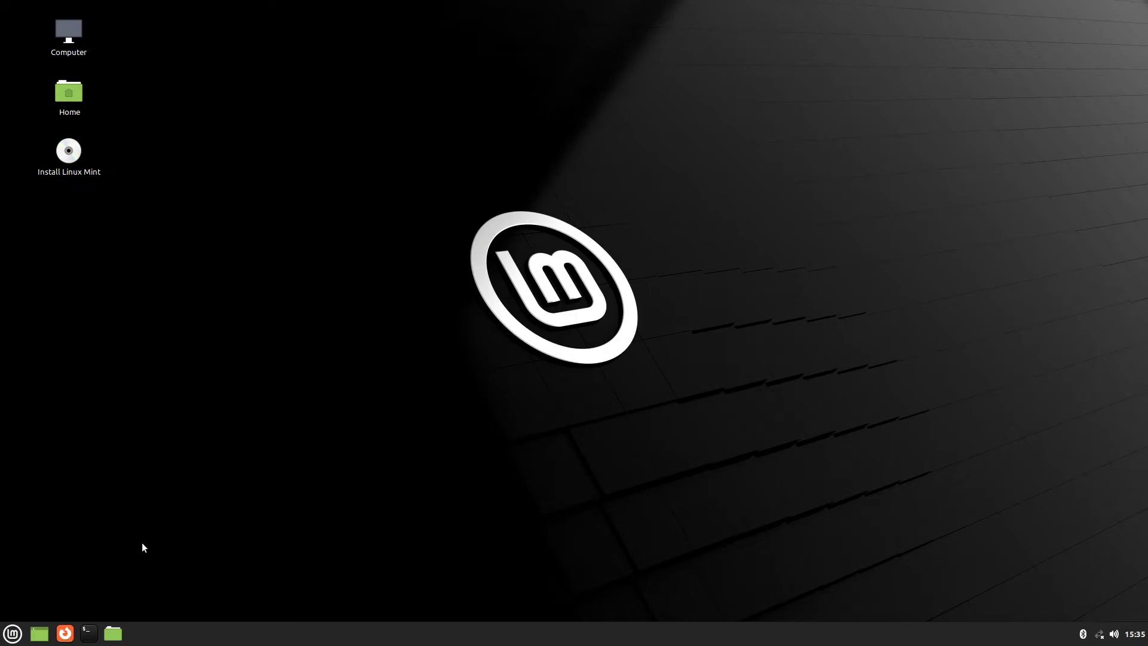
Join the magicalunicorns Wi-Fi network from the panel tray by entering its password.
click(1098, 638)
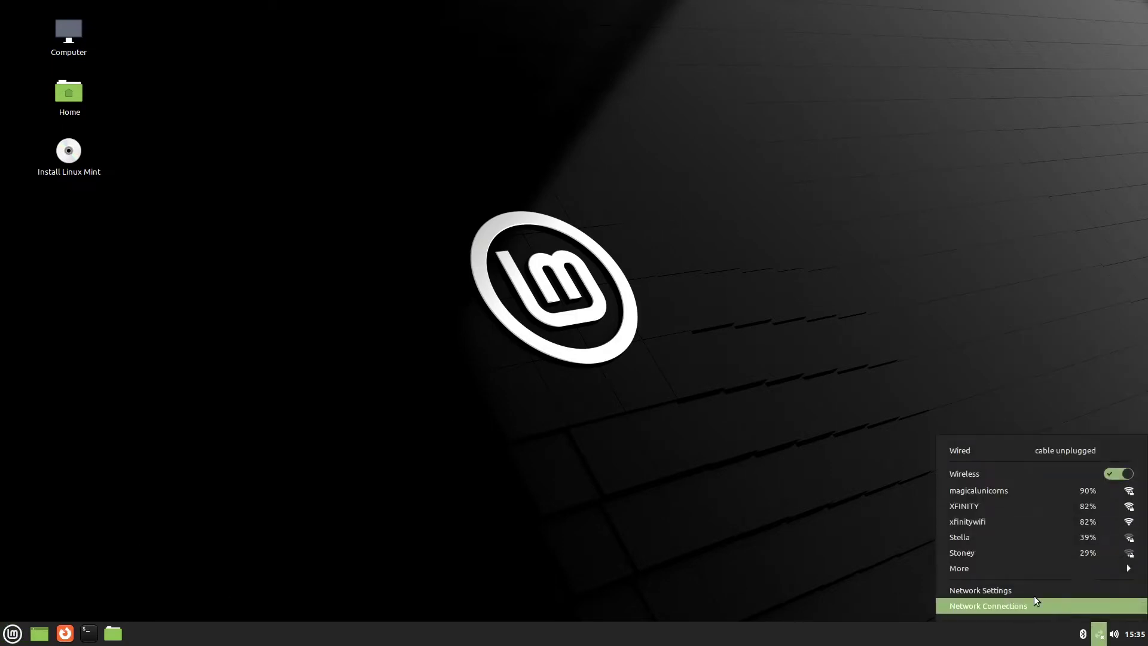
click(995, 491)
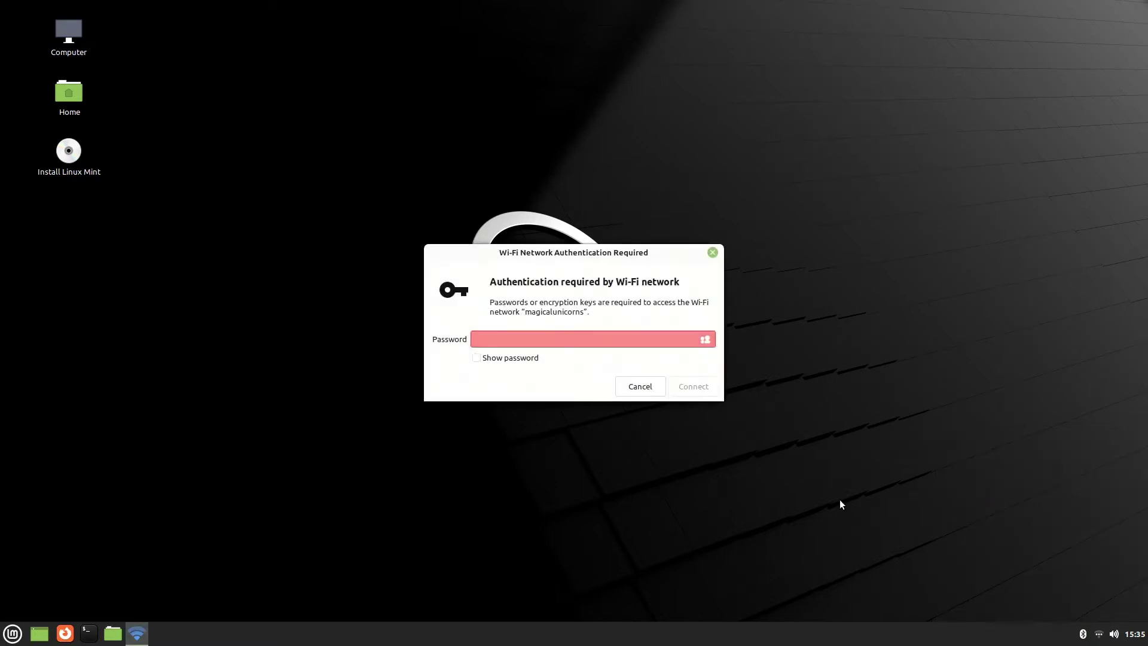
click(598, 337)
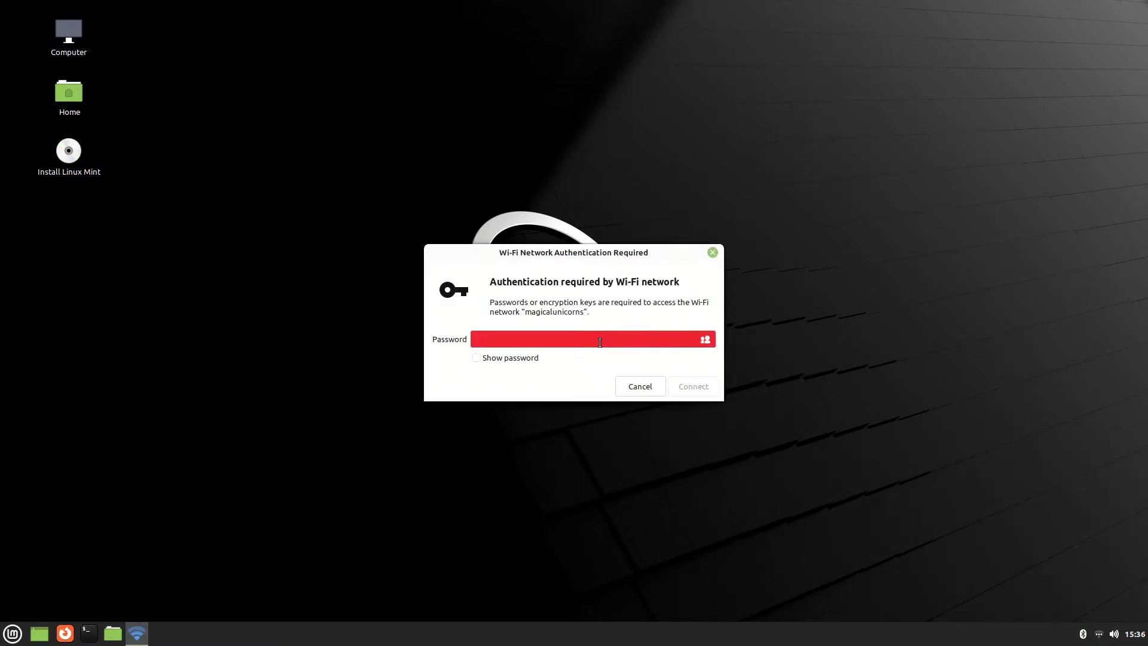
text(••••••••)
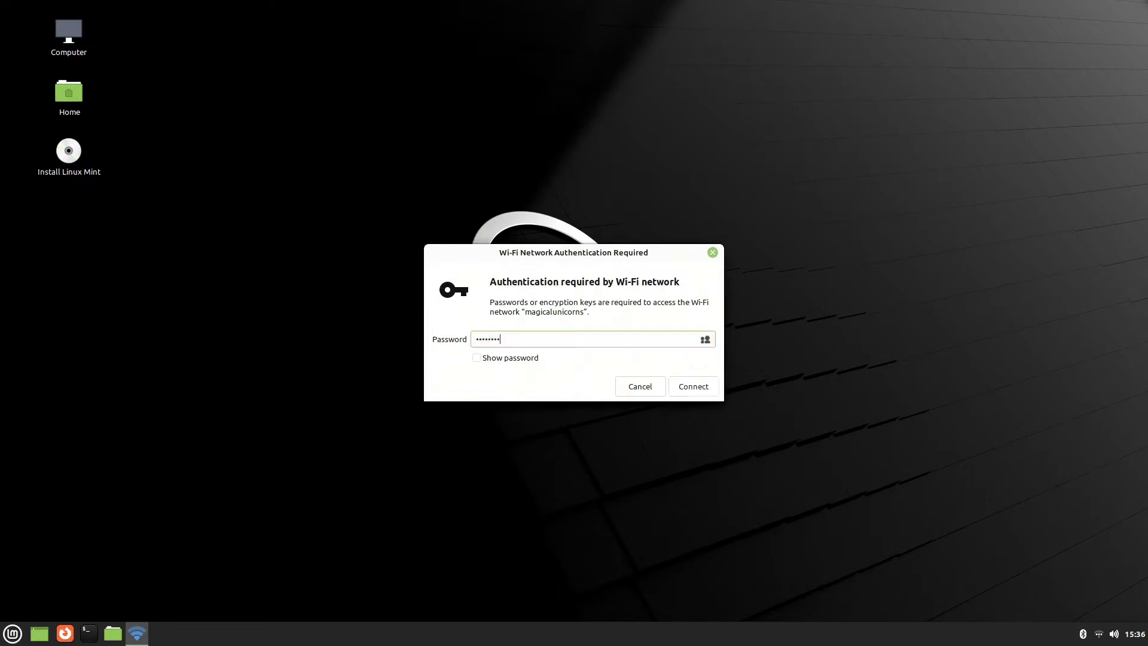
text(••••)
key(Return)
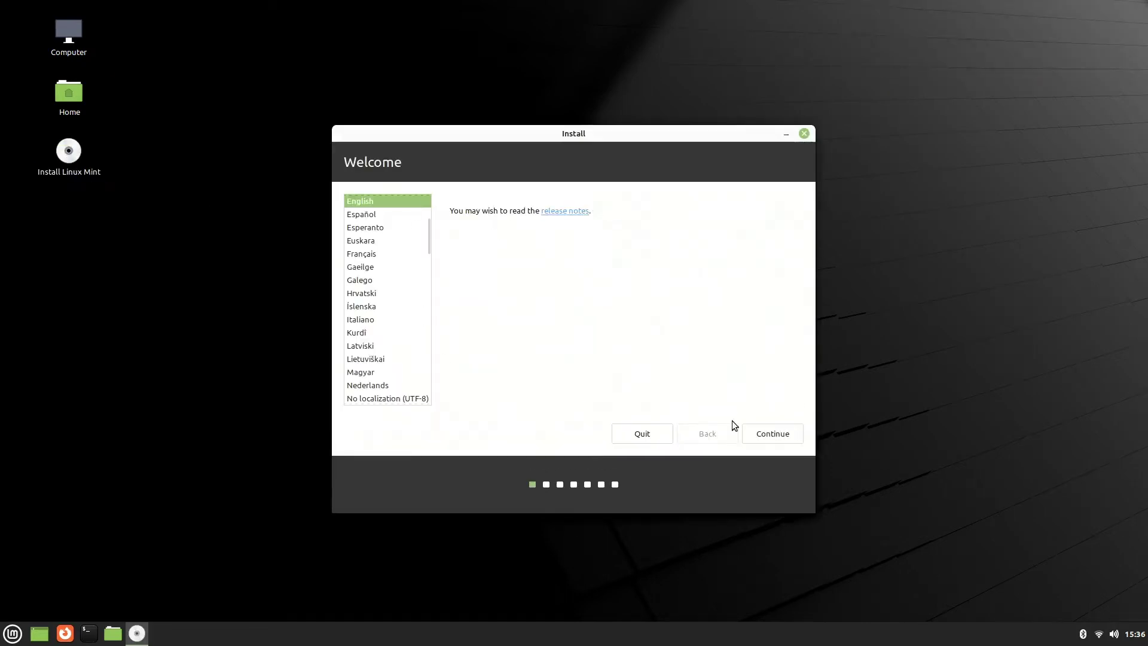
Keep English with the English (US) layout after a typing test, and enable multimedia codecs.
click(772, 433)
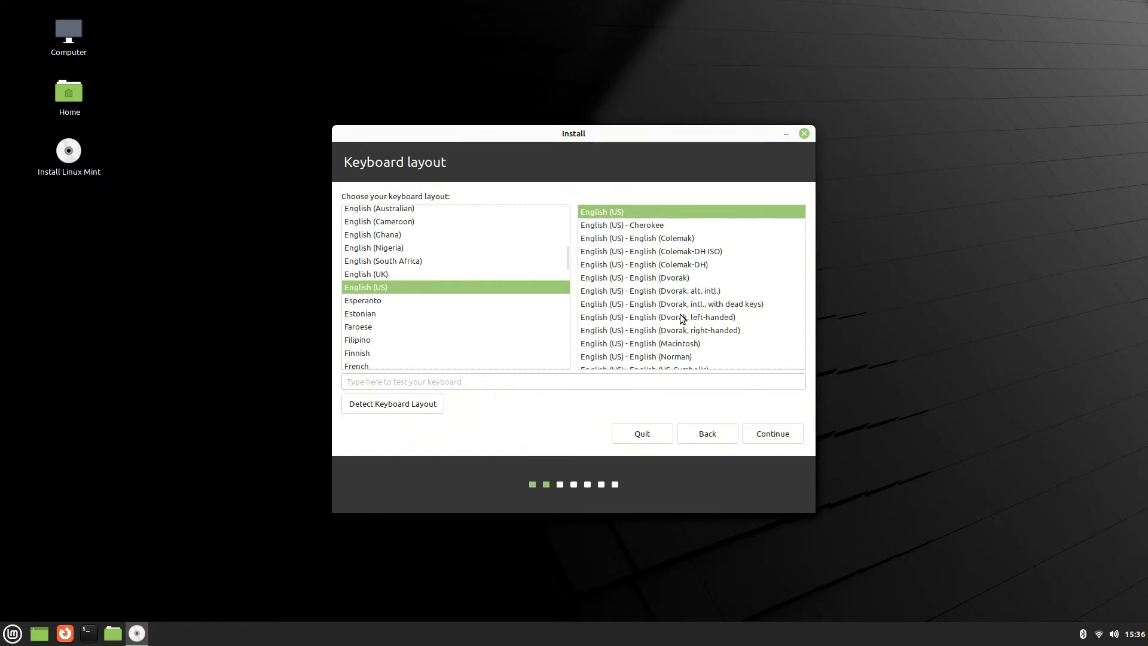
click(710, 381)
text(kjdfa;lkjasdf;lkjasdf)
key(Return)
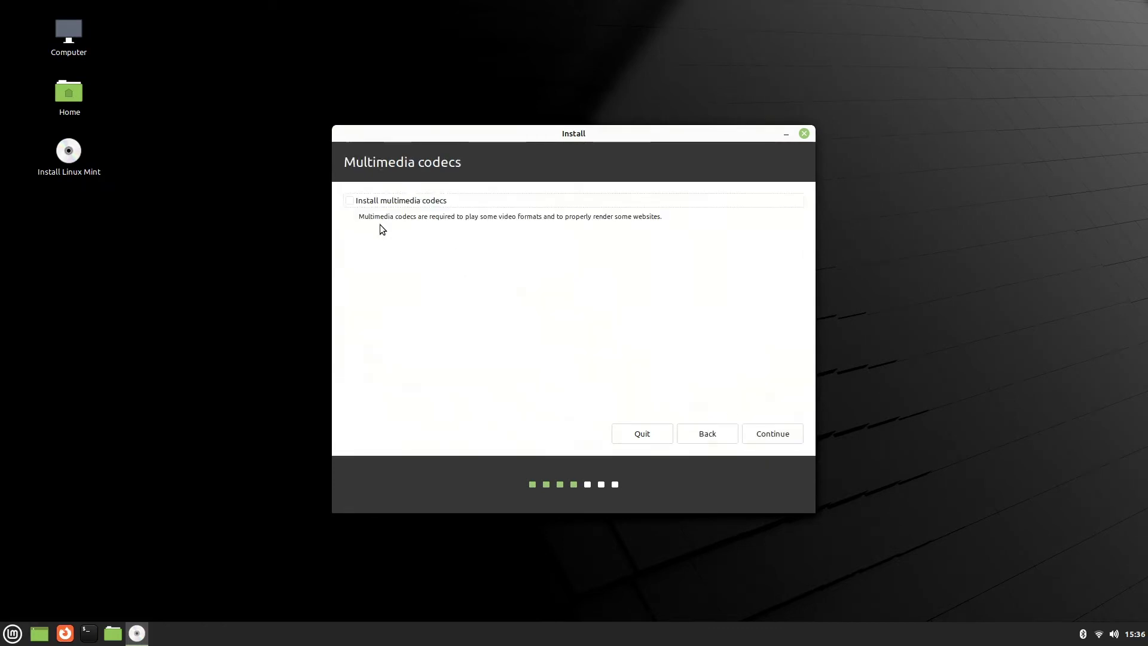
click(350, 201)
click(777, 443)
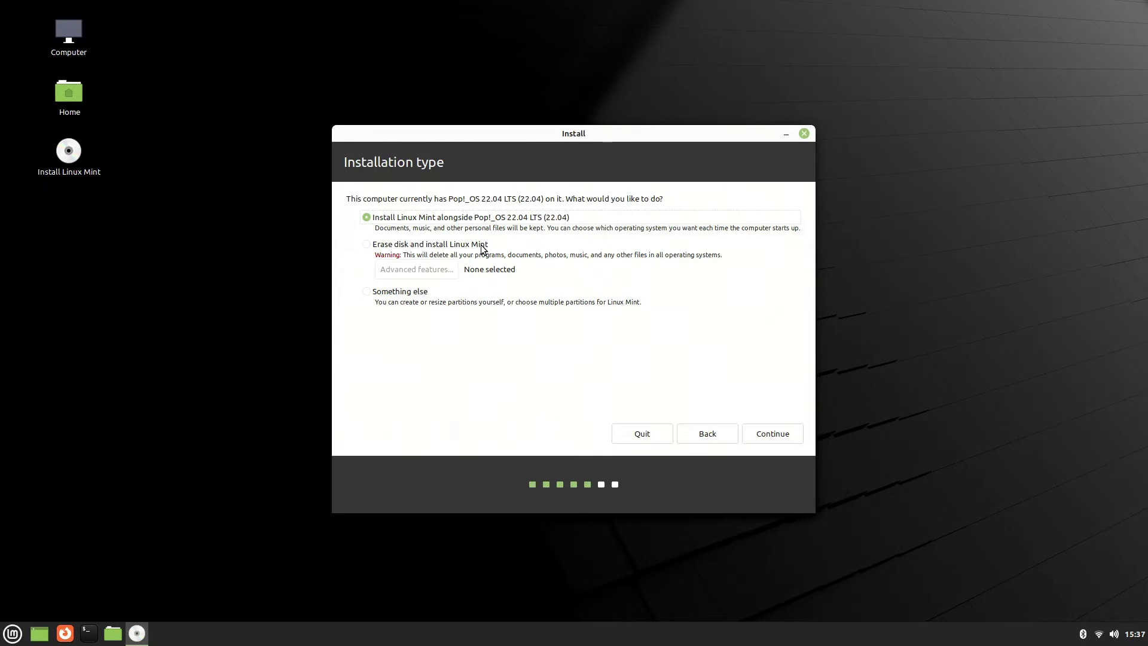
Select the 'Erase disk and install Linux Mint' option on the Installation type page.
click(480, 245)
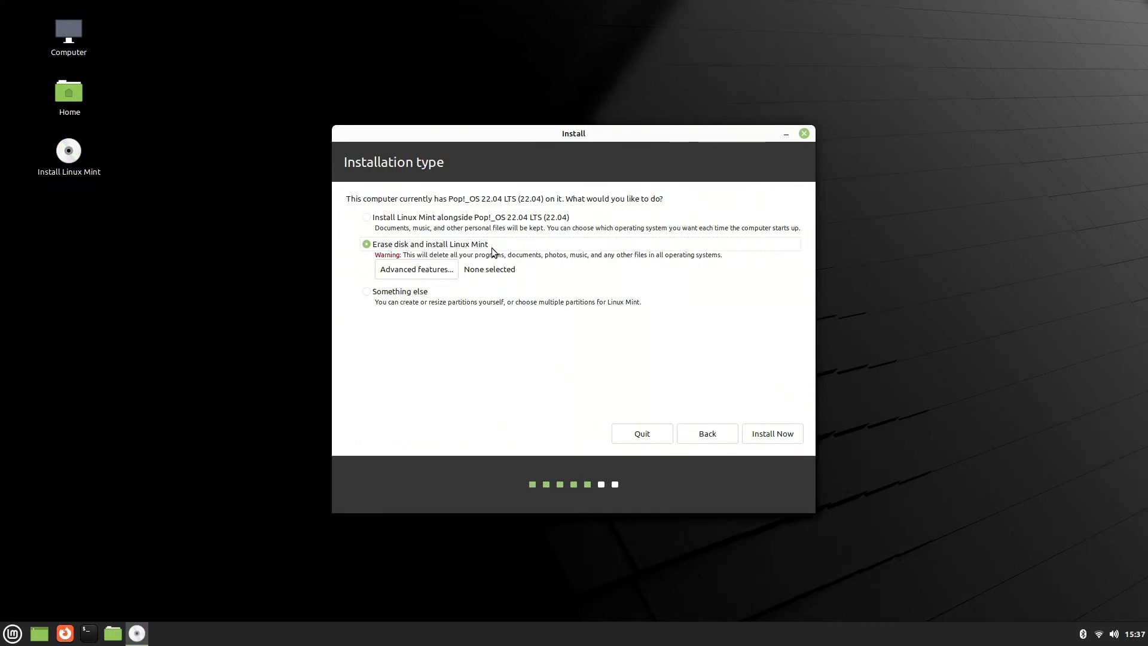
Check Advanced features, try Install Now, then Go Back from 'Write the changes to disks?'.
click(444, 270)
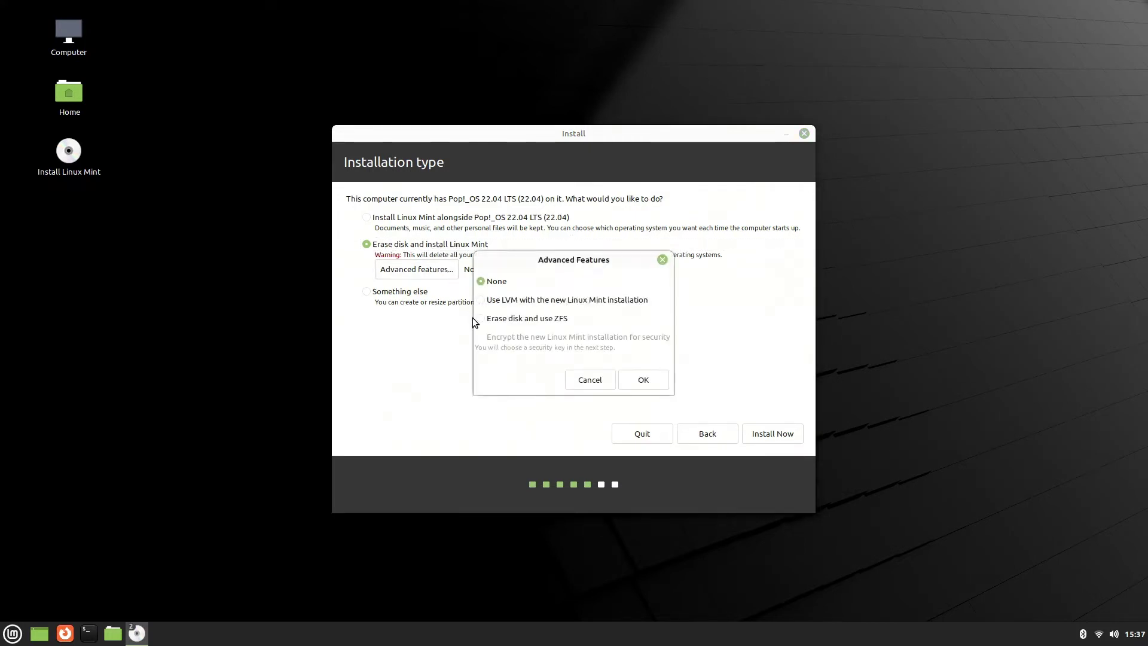
click(635, 379)
click(765, 435)
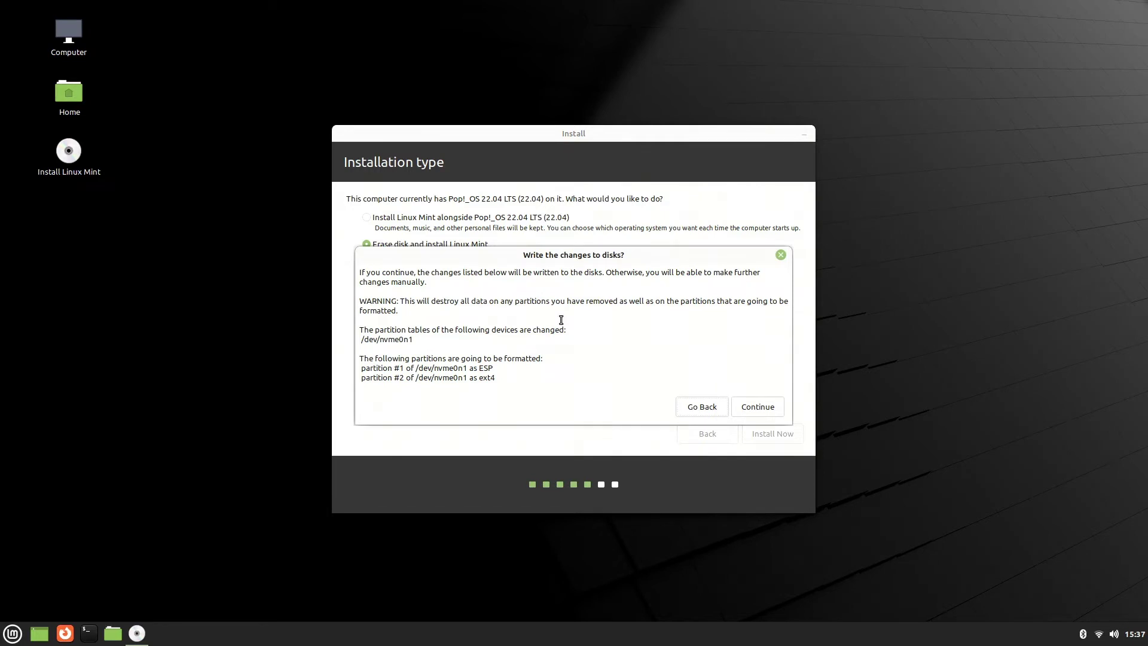
click(698, 406)
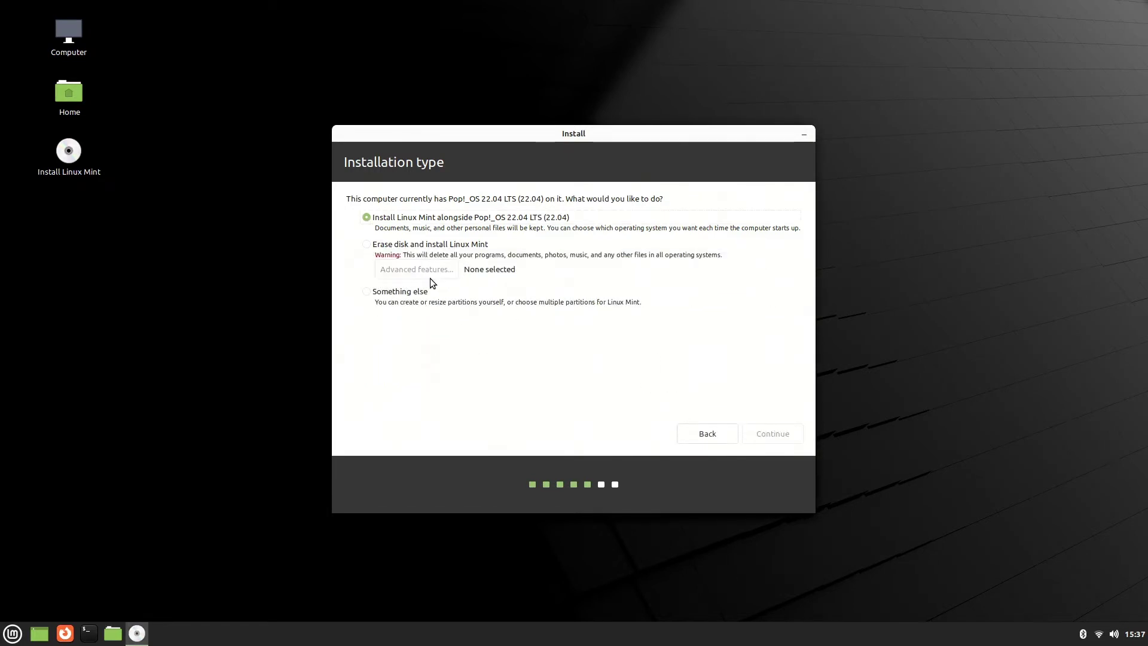
Reselect erase disk and try the LVM and encryption options in Advanced features.
click(429, 244)
click(428, 271)
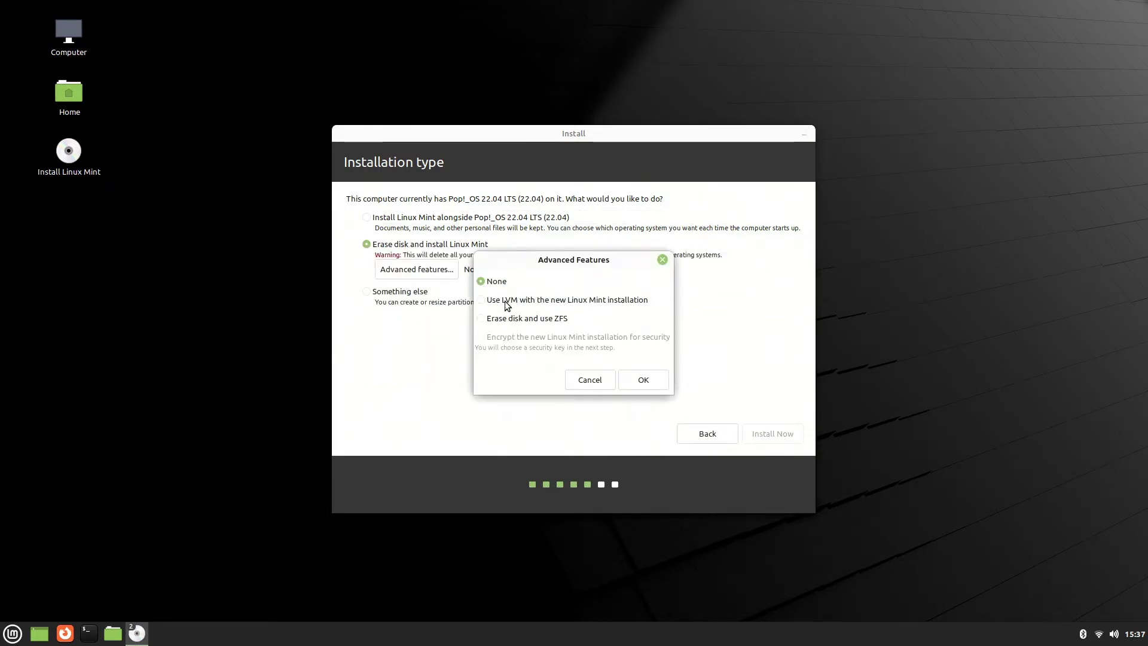
click(487, 299)
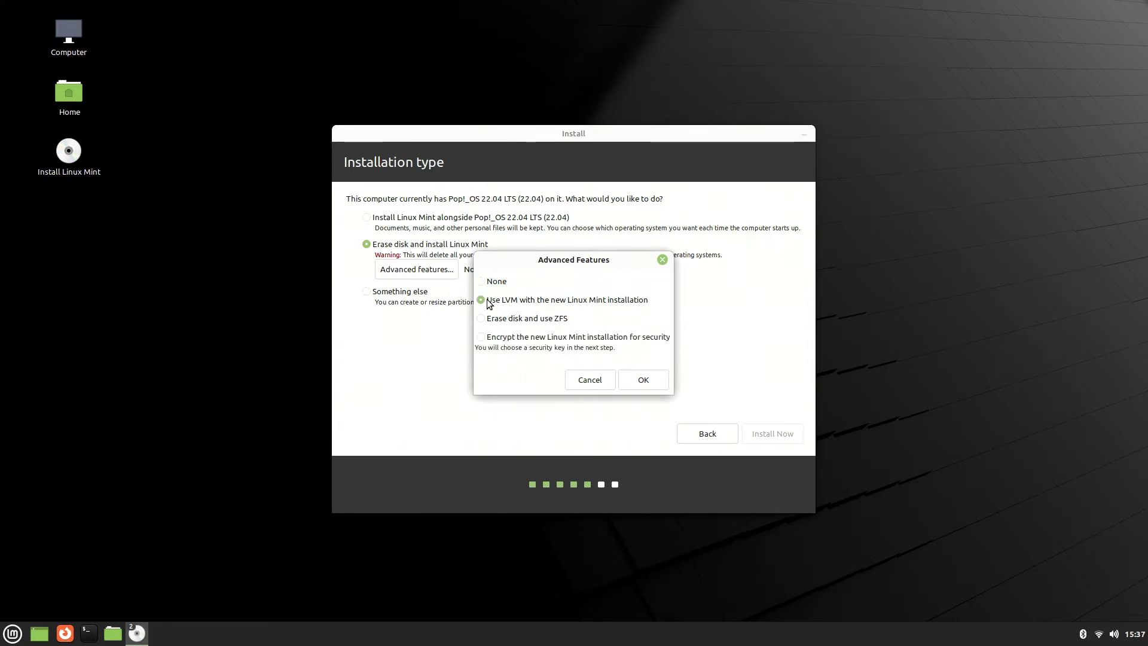
click(484, 339)
Discard the LVM and encryption changes and confirm no advanced features.
click(594, 382)
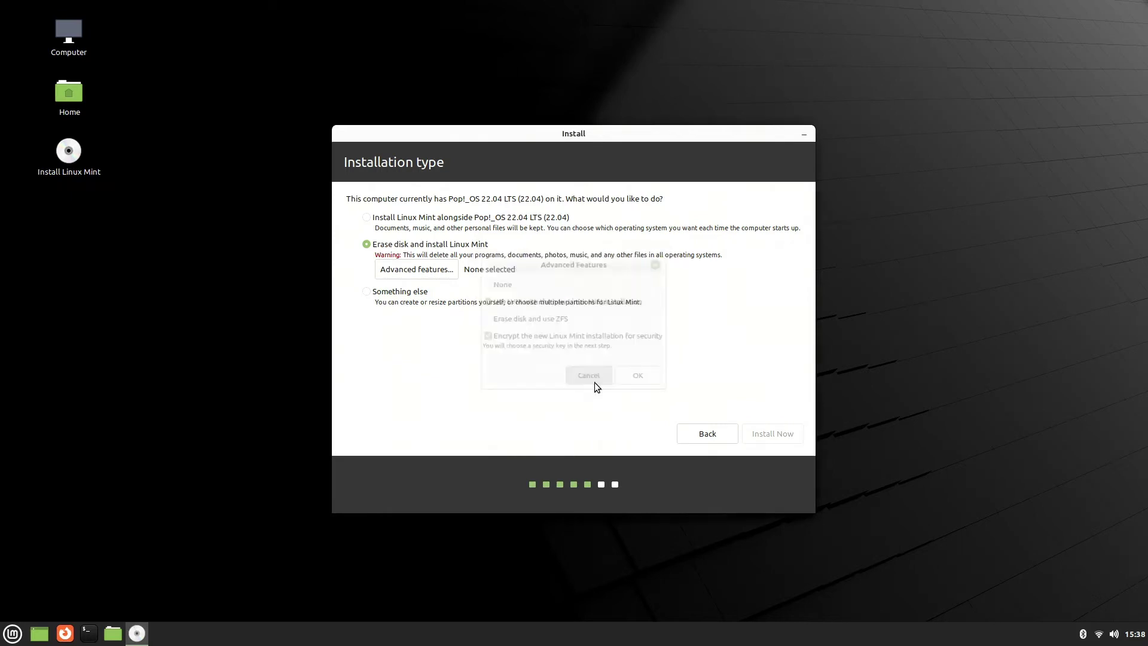
click(427, 274)
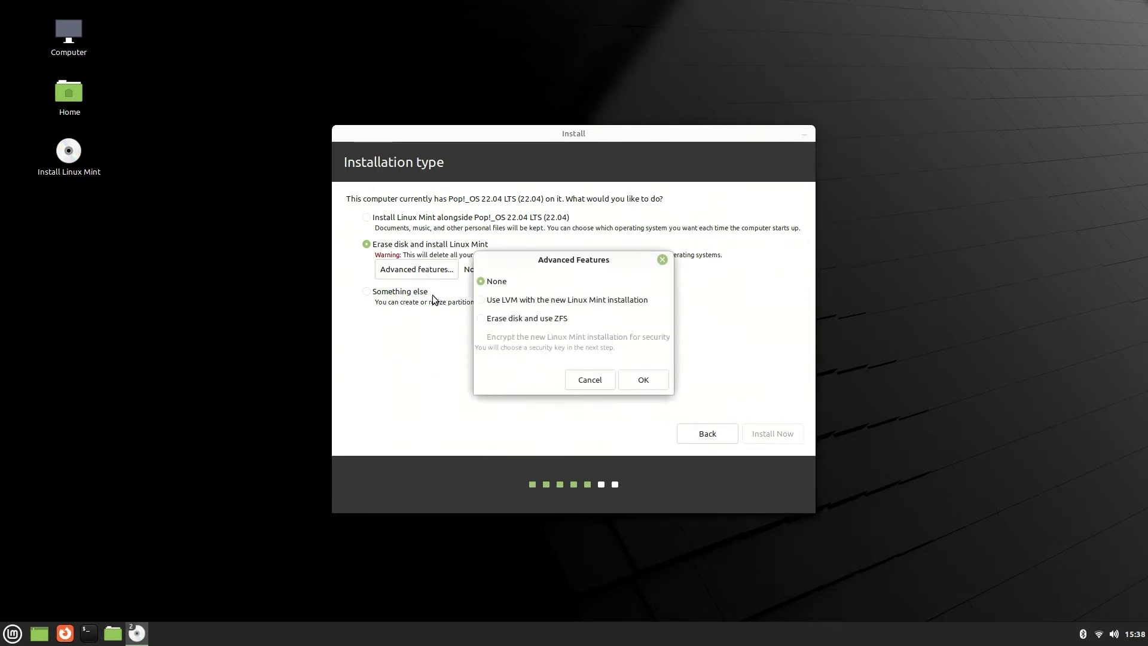
click(635, 378)
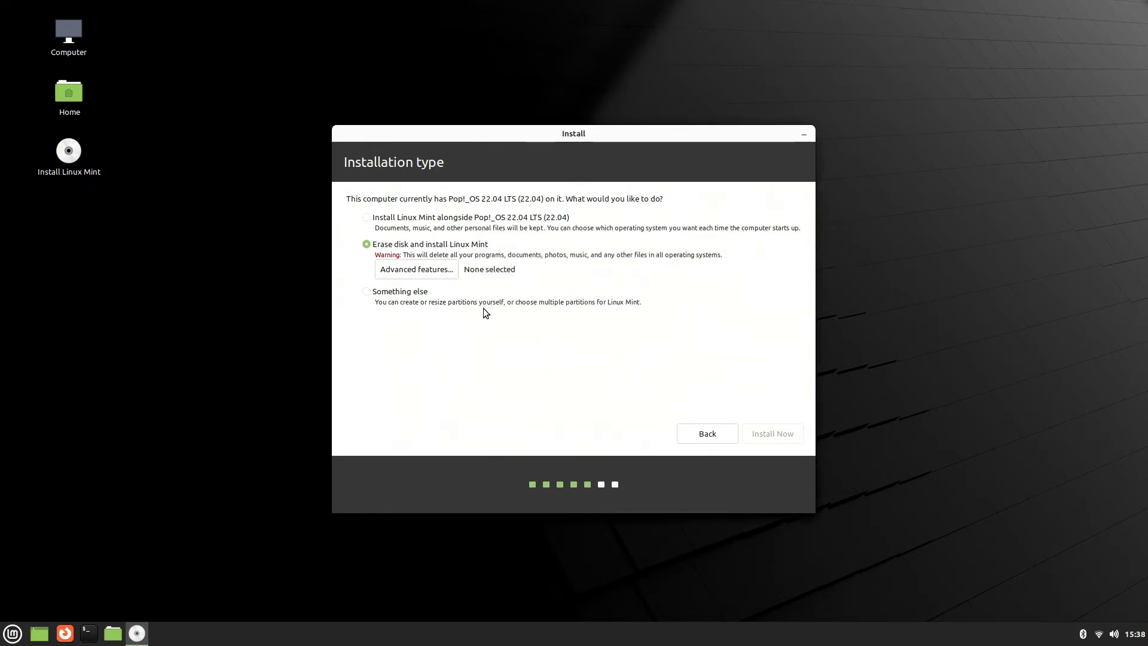
Switch LVM back to None, confirm, and proceed past Install Now to 'Where are you?'.
click(423, 275)
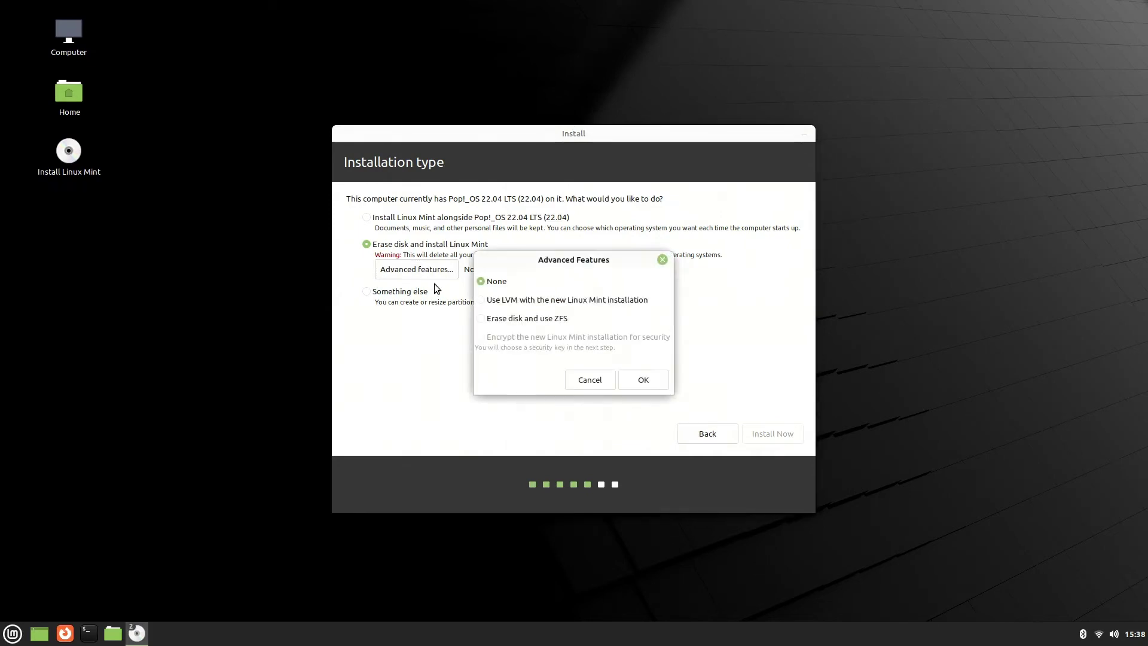
click(503, 304)
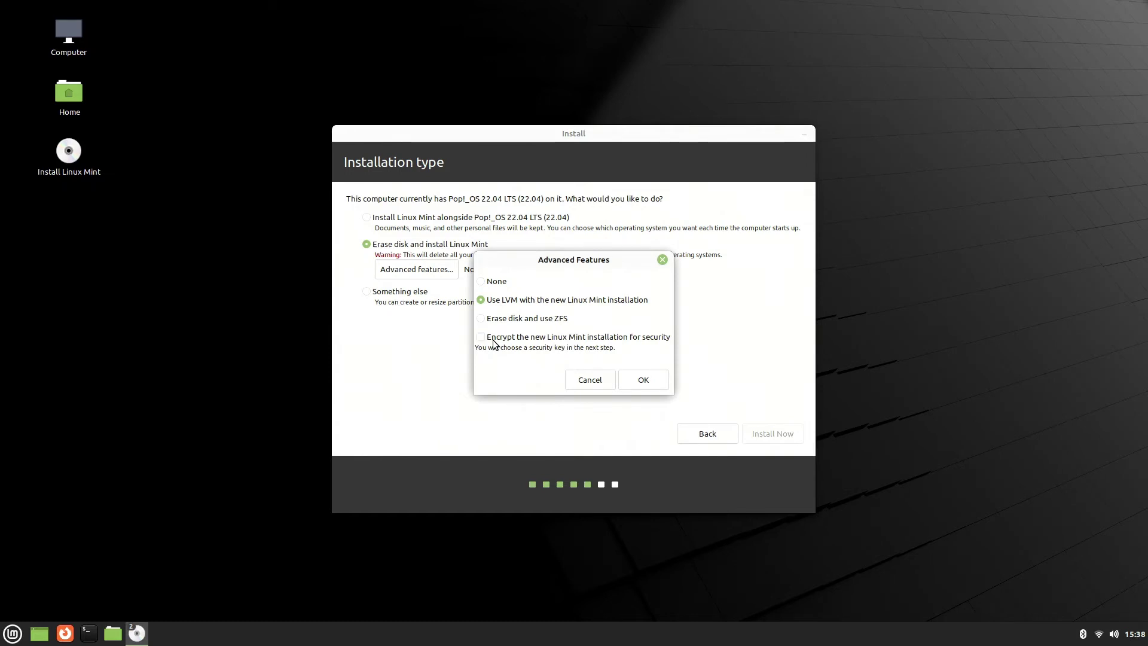
click(483, 284)
click(634, 380)
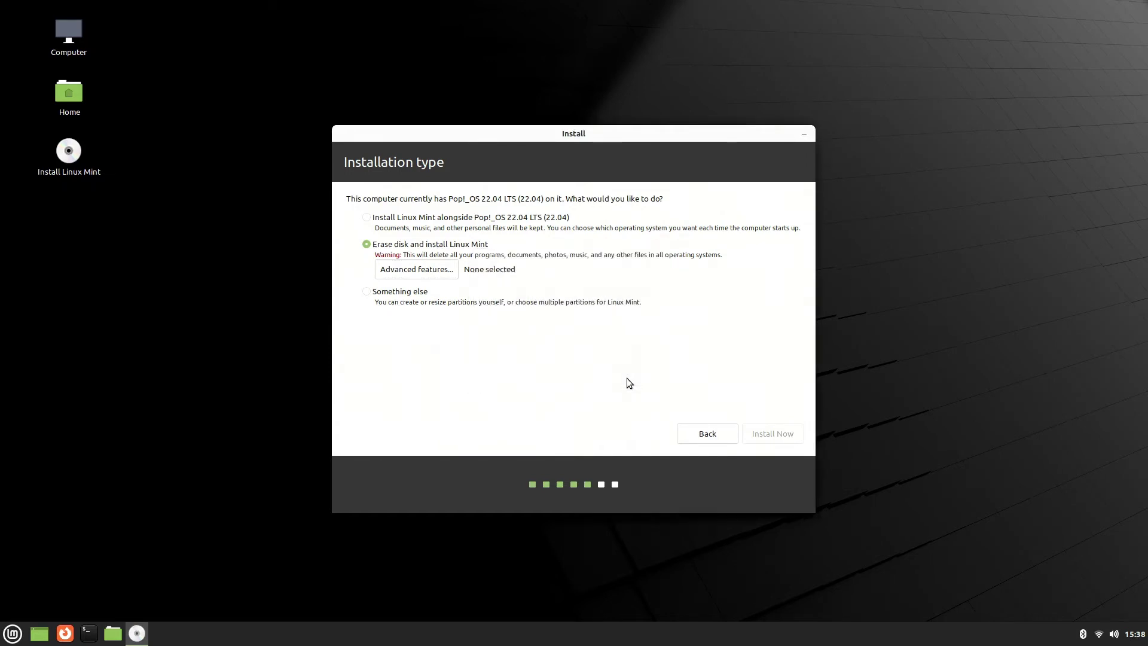
click(694, 434)
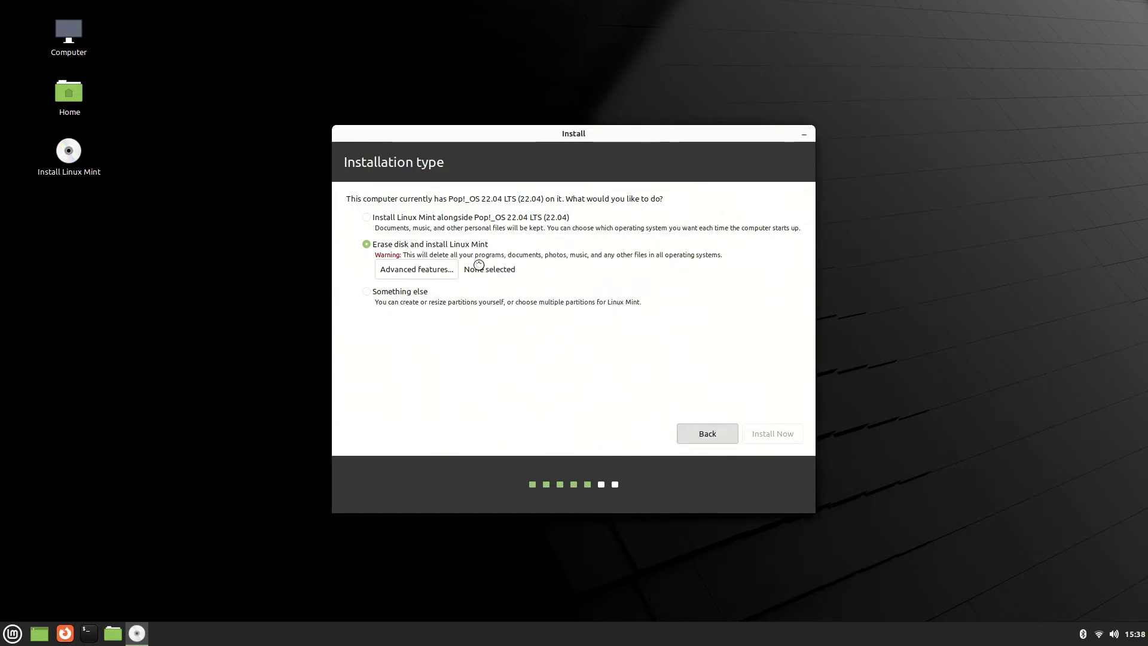
click(794, 433)
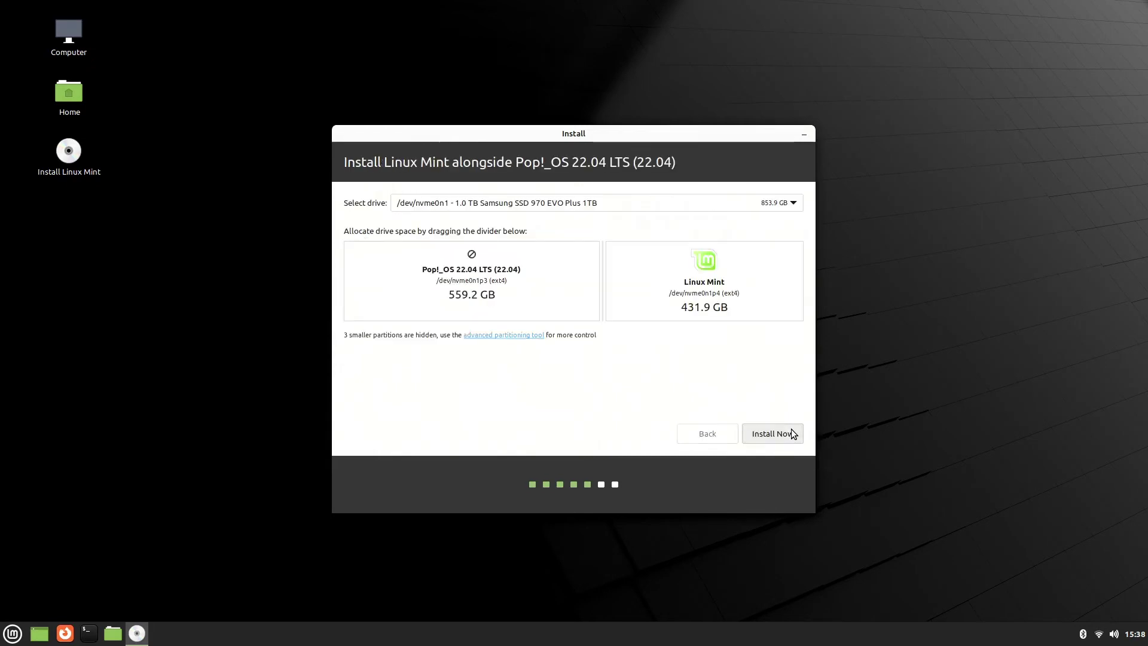
click(723, 433)
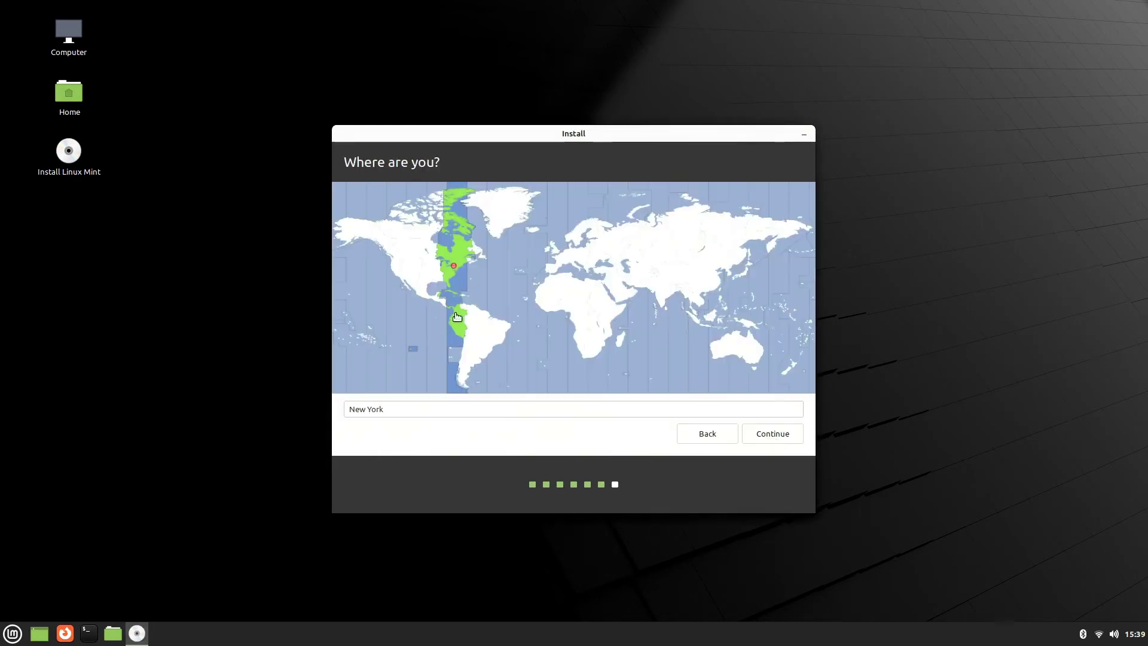
Accept the New York time zone, enter the user's name, and clear the suggested computer name.
click(761, 435)
text(darkhemic)
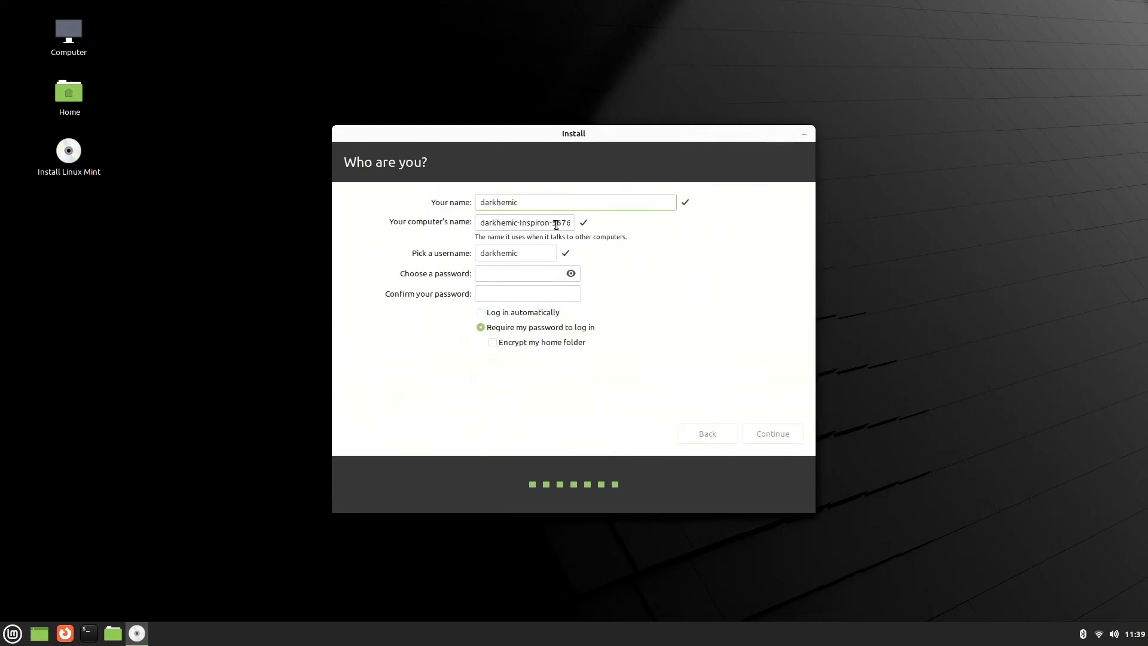
drag(551, 225, 573, 226)
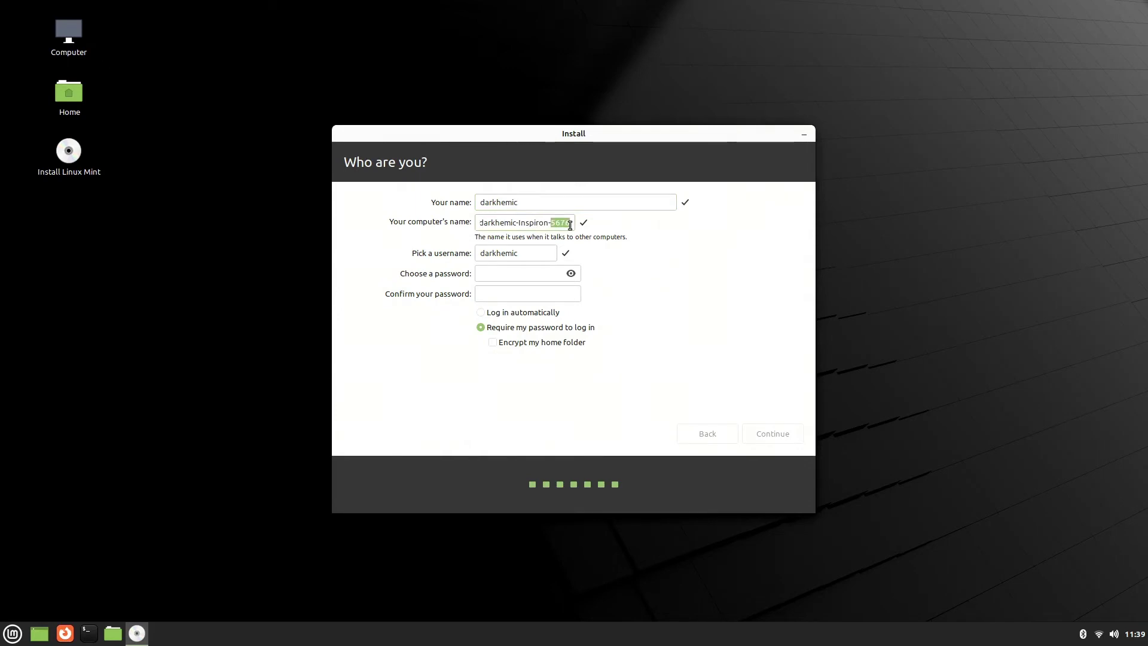
shift+click(519, 223)
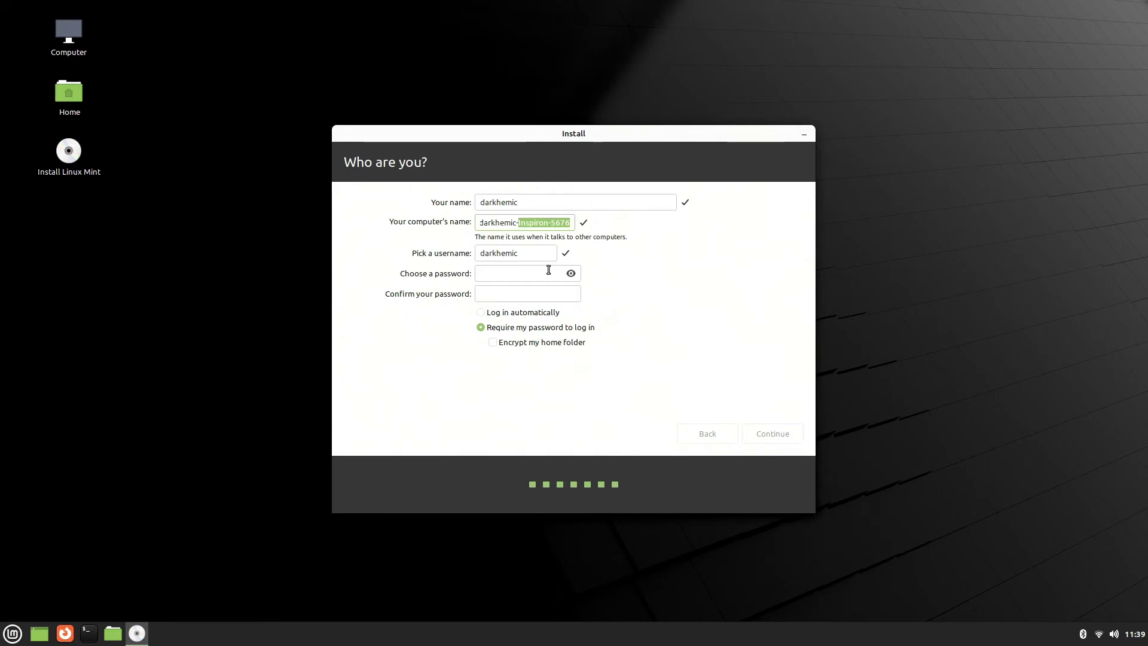
key(BackSpace)
key(BackSpace)
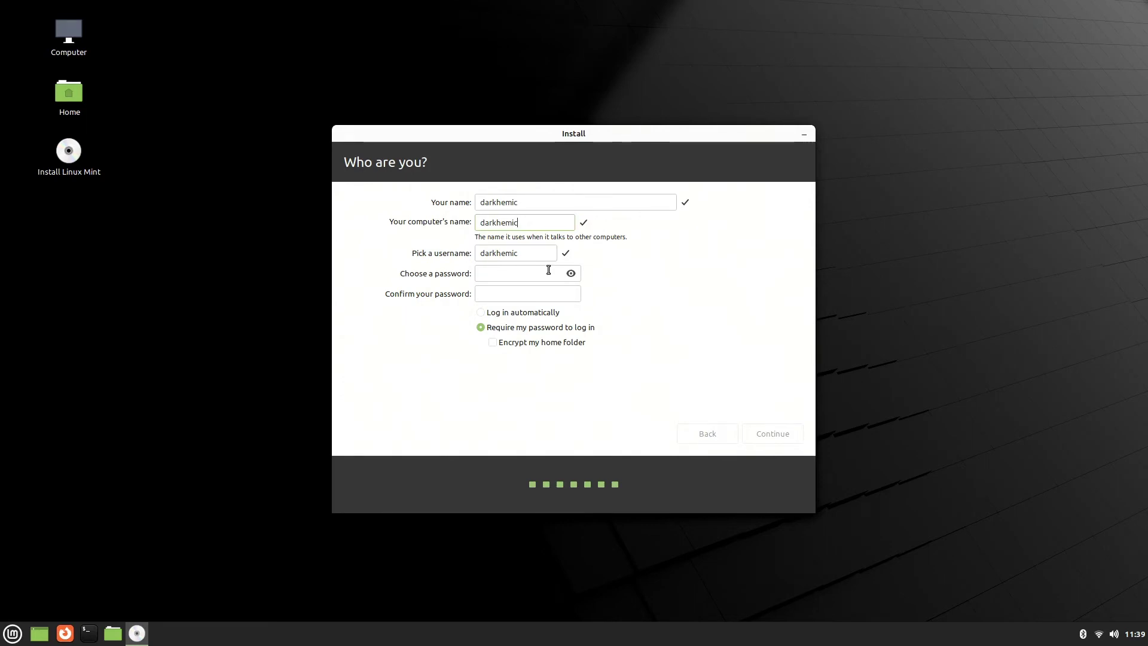
drag(529, 226, 417, 211)
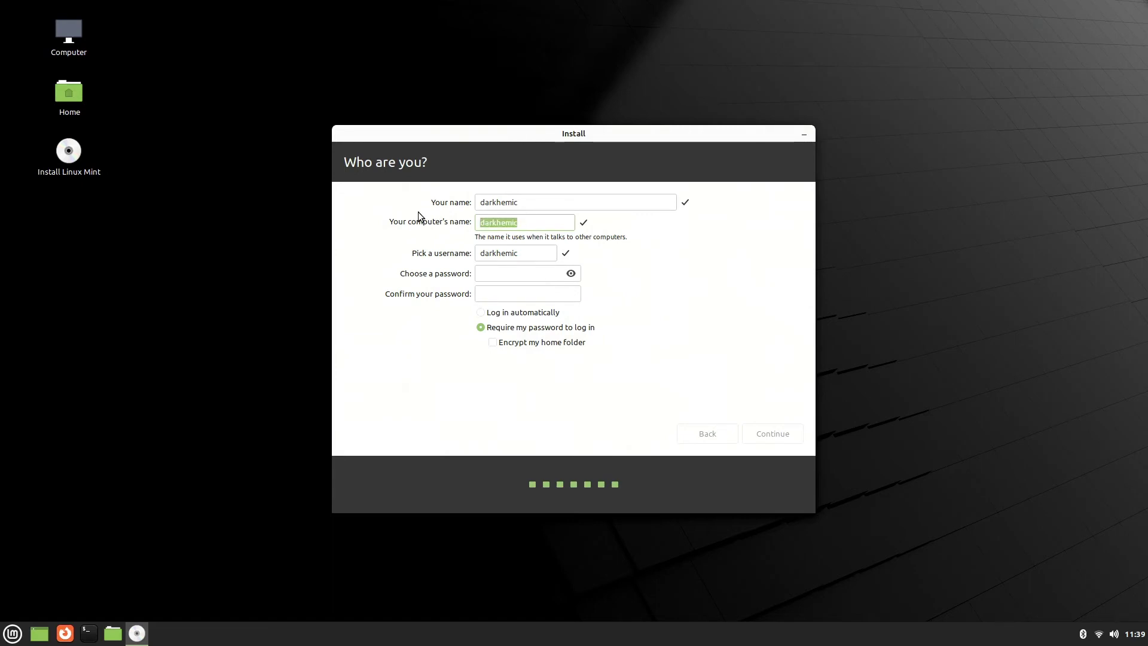
Set the computer name to linuxmint and type and confirm the account password.
text(linuxmint)
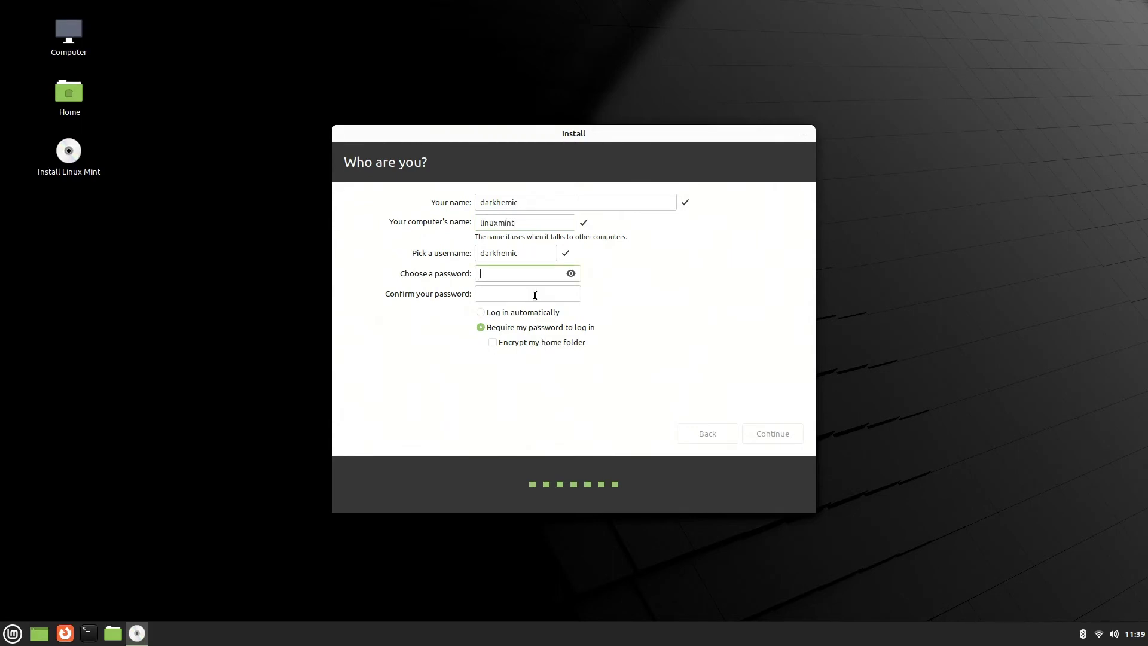
text(*****)
key(Tab)
text(*****)
Submit the account details and follow the install, toggling the log and slideshow, until completion.
key(Return)
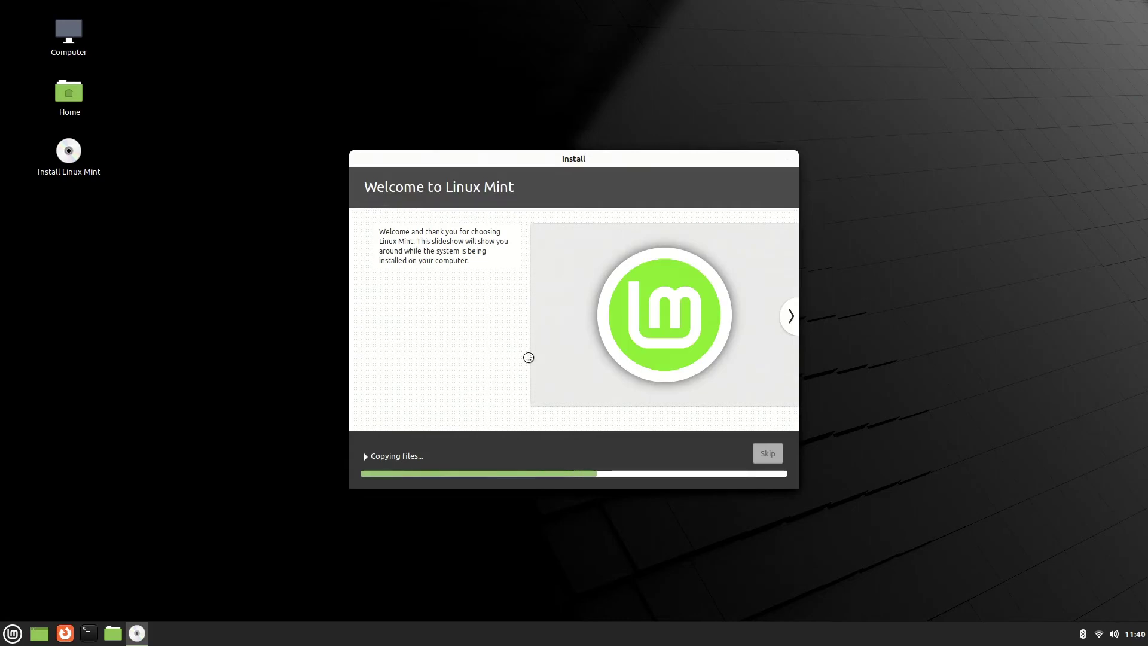
click(365, 457)
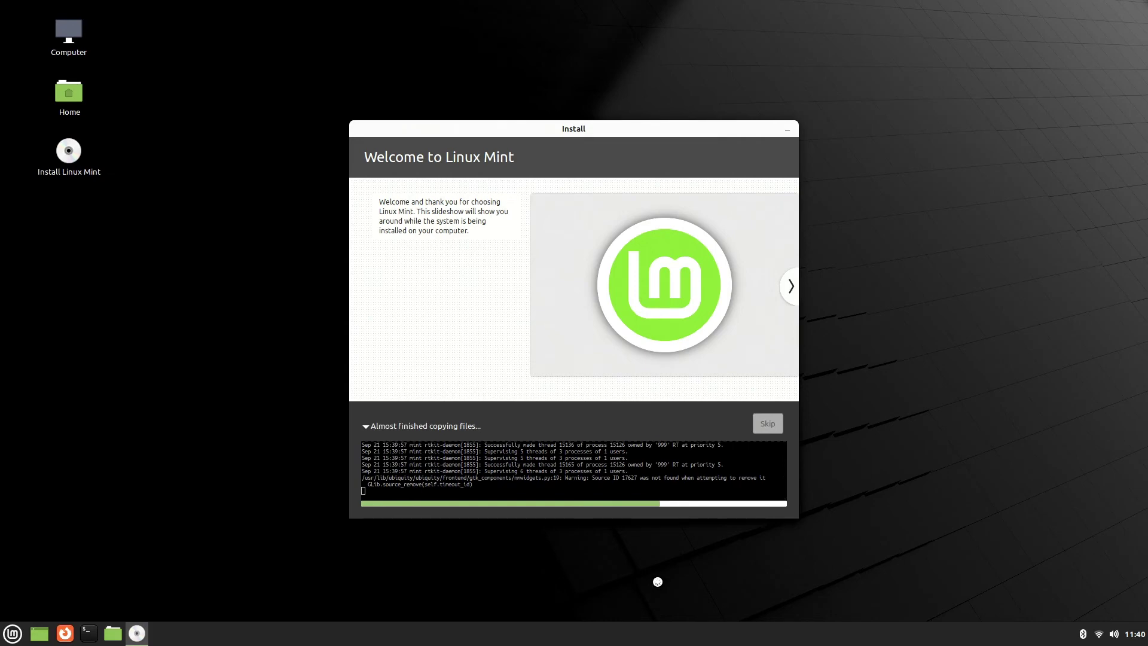
click(365, 425)
click(792, 328)
click(792, 329)
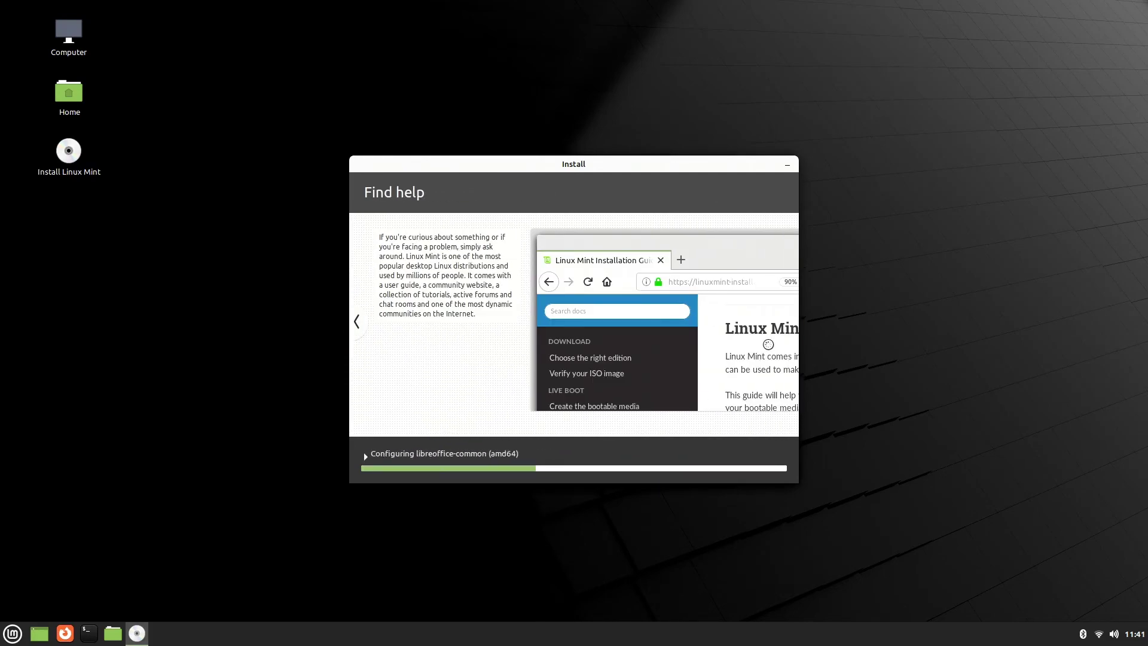
click(366, 457)
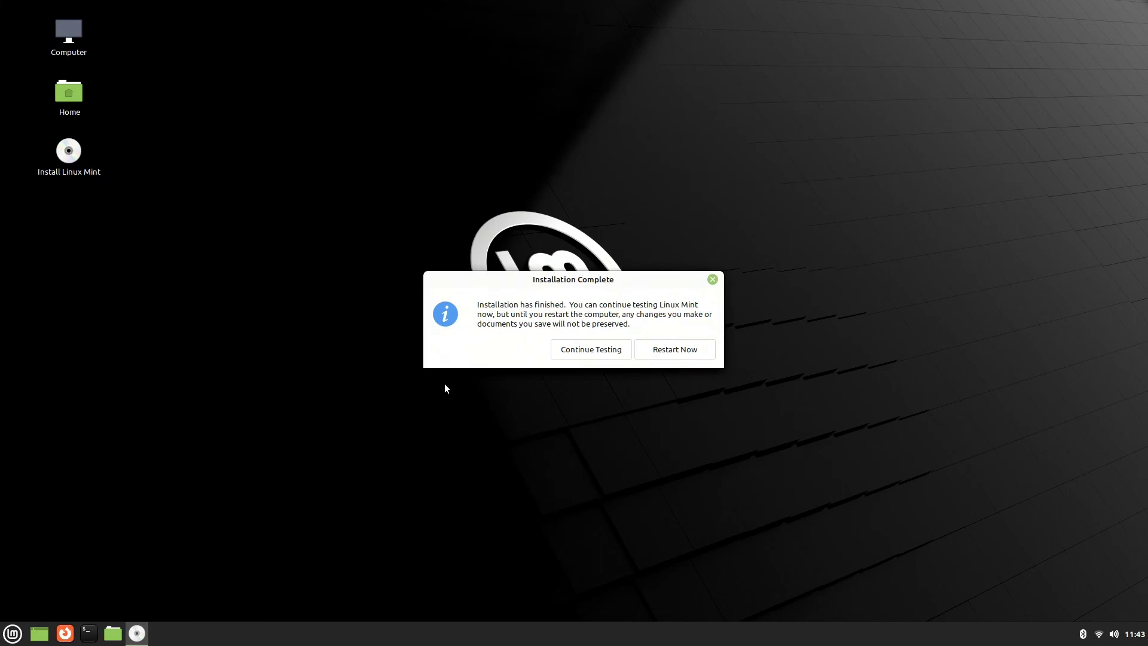
Choose Continue Testing, then restart via Quit in the Mint menu.
click(574, 354)
click(6, 629)
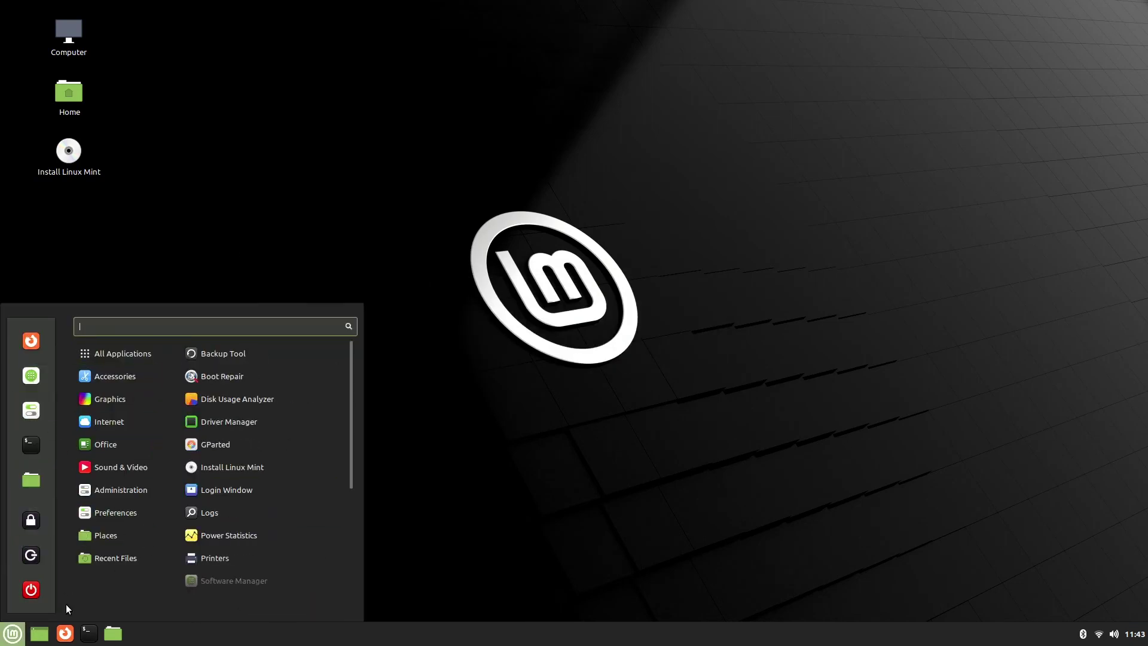
click(27, 592)
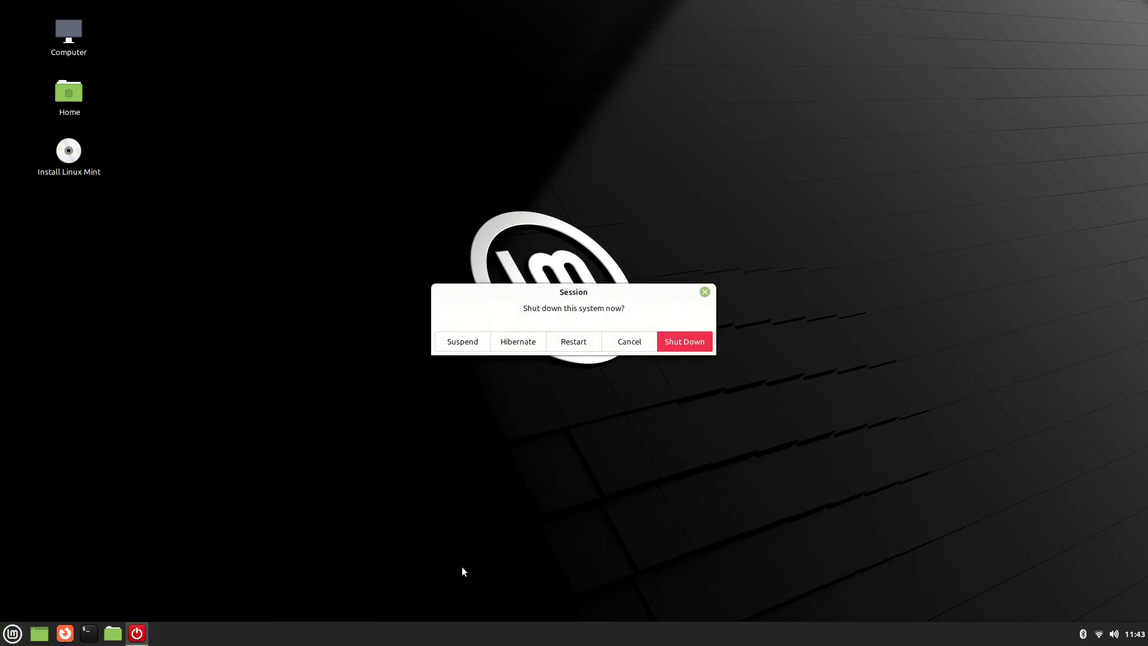
click(576, 340)
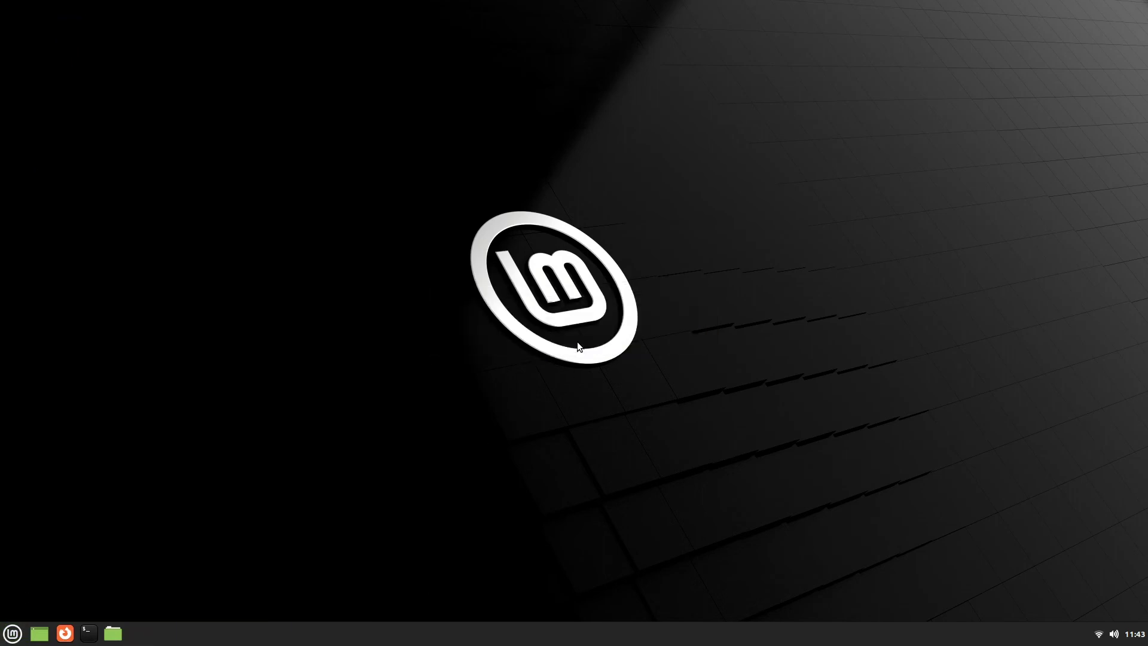